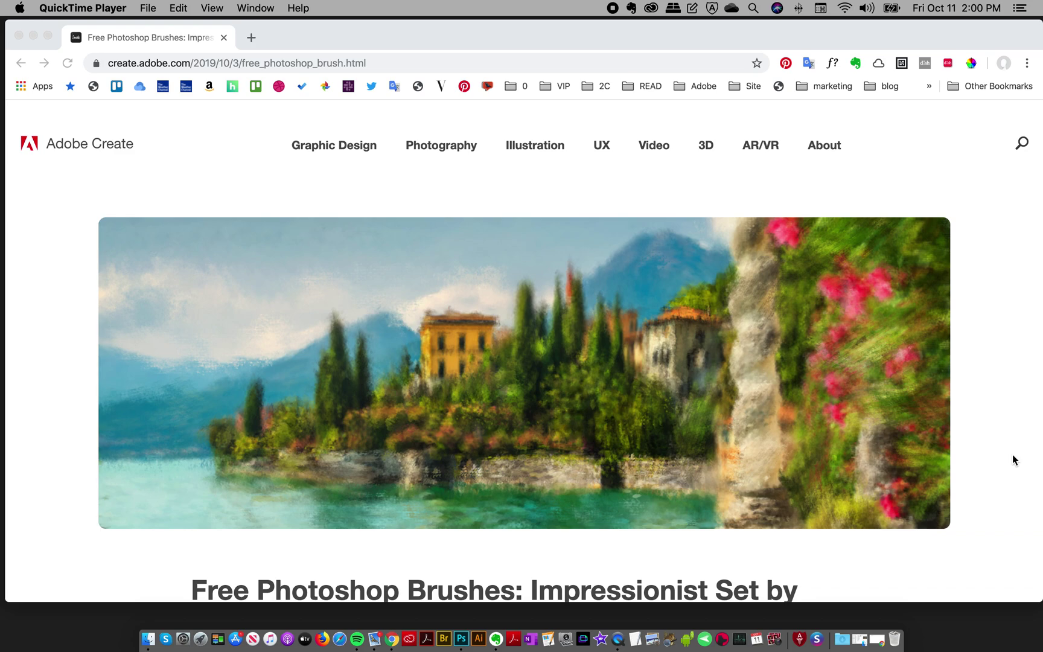
pyautogui.scroll(-1, 1013, 455)
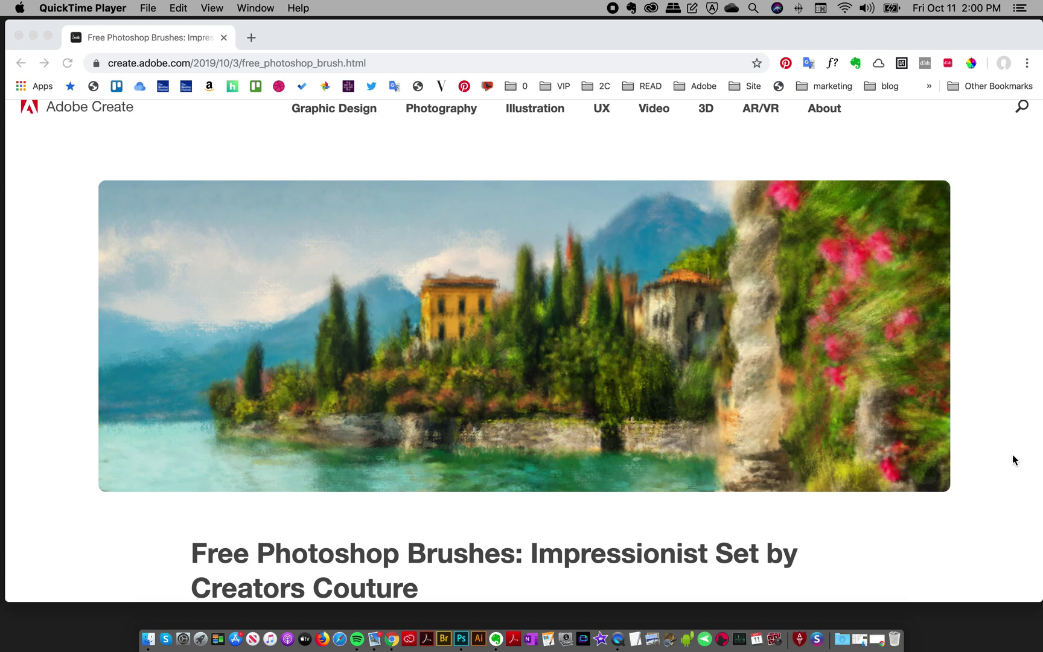
pyautogui.scroll(1, 1012, 454)
pyautogui.scroll(-3, 1014, 460)
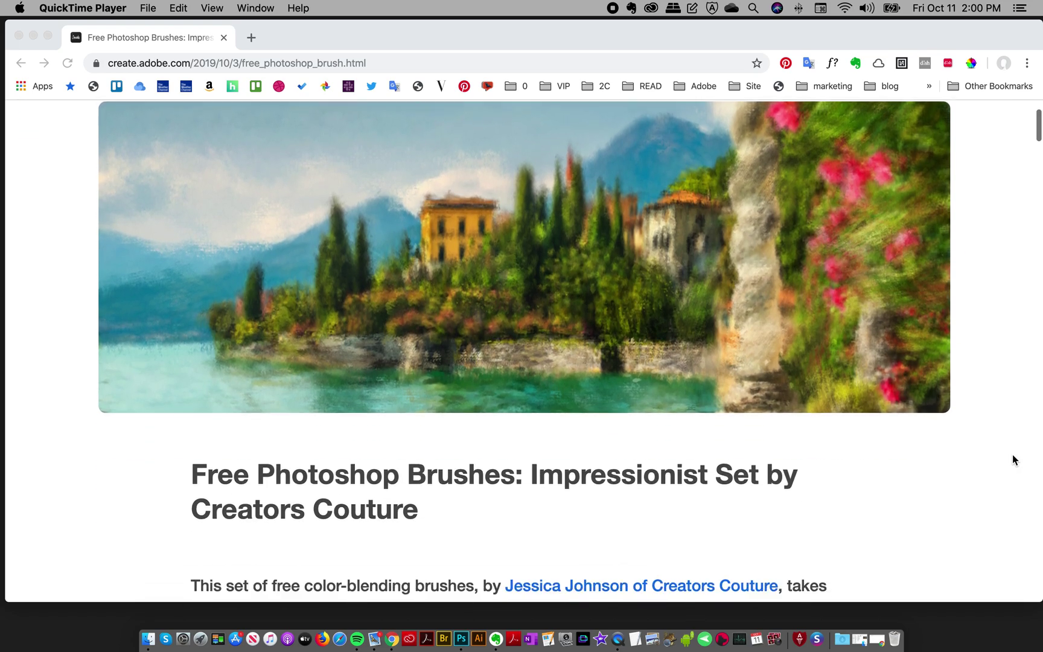
pyautogui.scroll(-1, 1013, 460)
pyautogui.scroll(-2, 1013, 460)
pyautogui.scroll(-2, 1013, 459)
pyautogui.scroll(-2, 1013, 459)
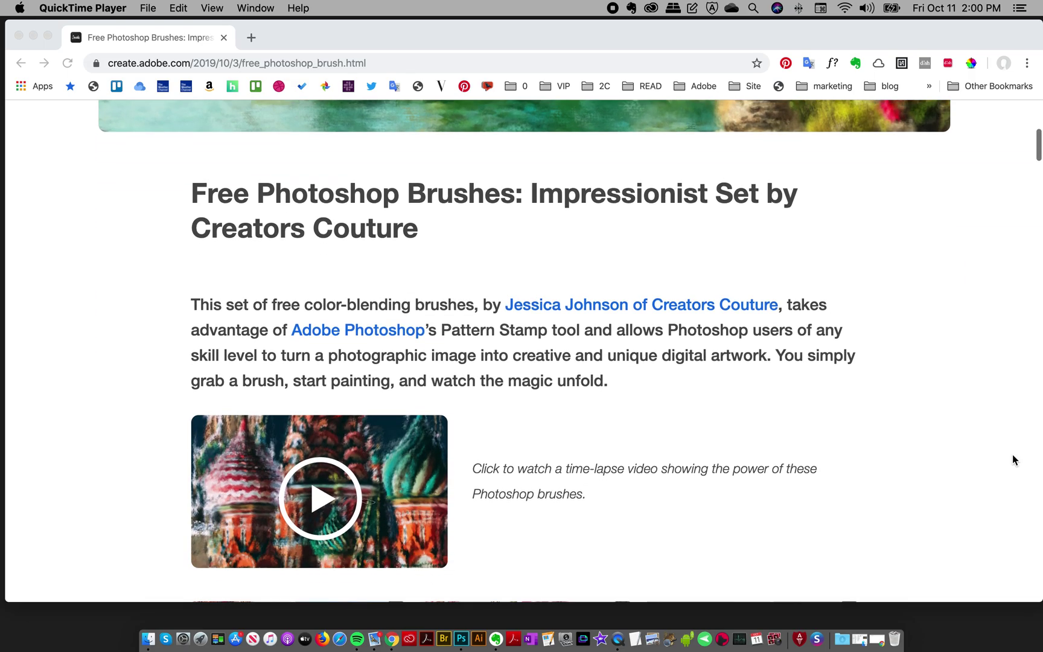
pyautogui.scroll(-1, 1013, 460)
pyautogui.scroll(2, 1012, 460)
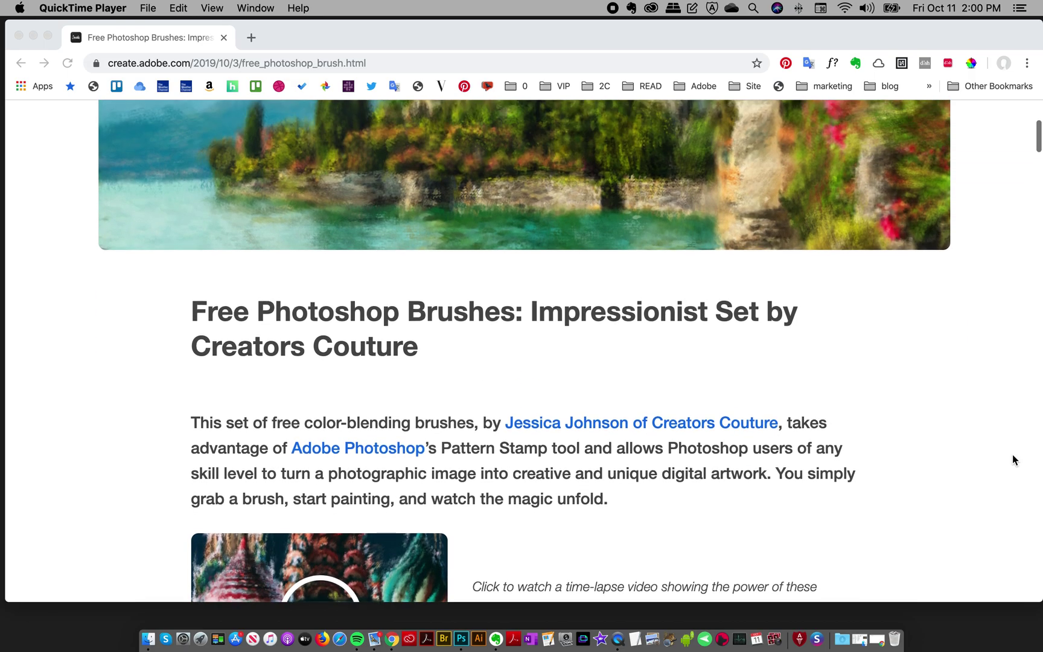
pyautogui.scroll(3, 1011, 460)
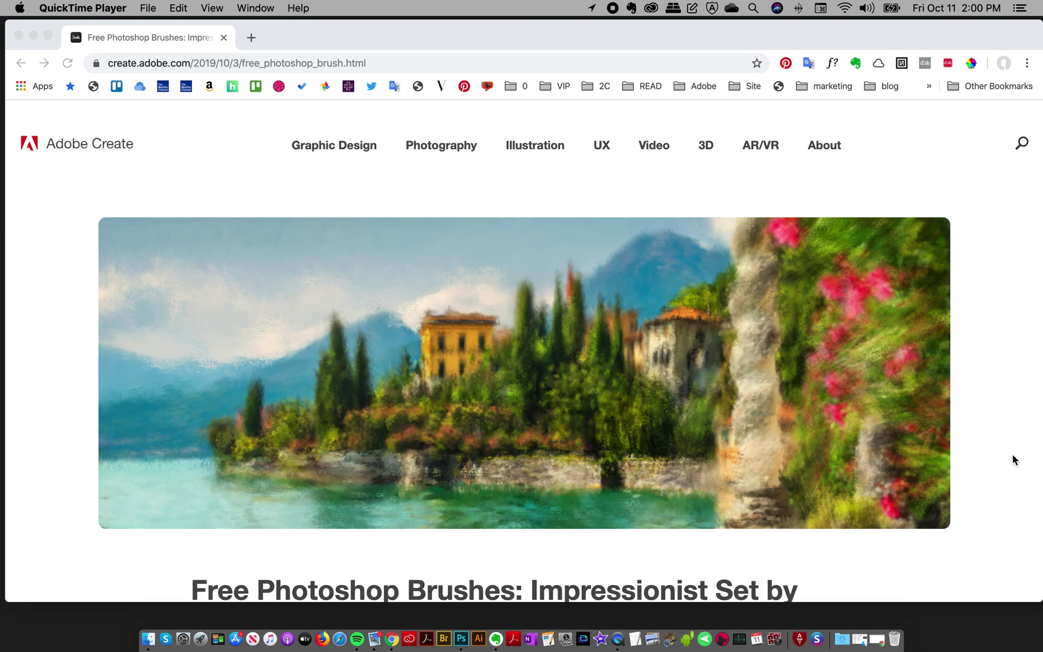
pyautogui.scroll(-1, 1014, 456)
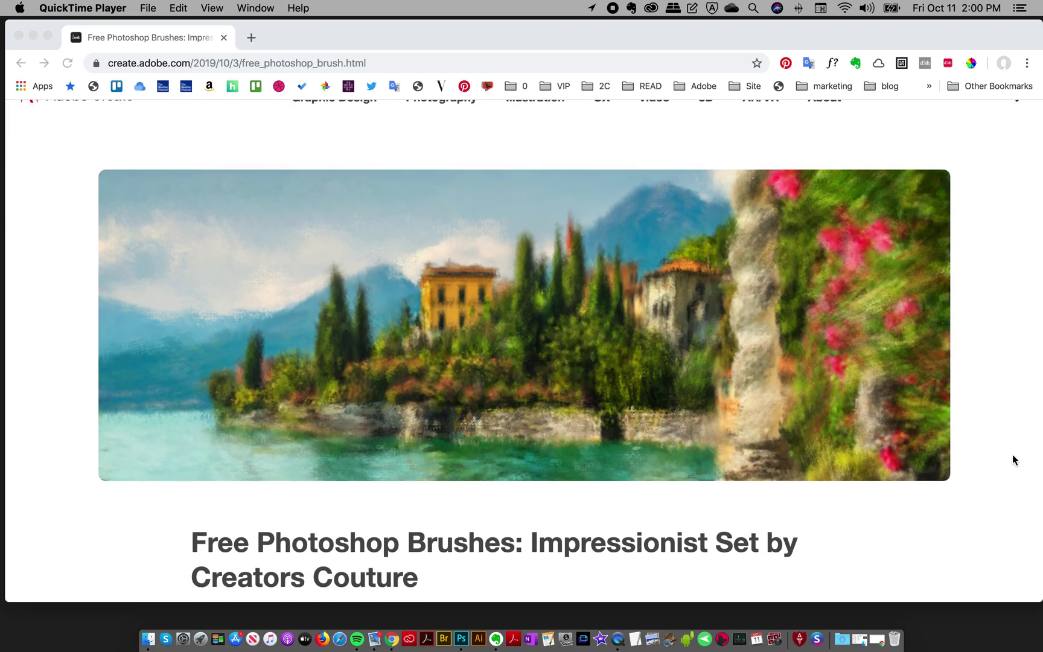
pyautogui.scroll(-2, 1012, 460)
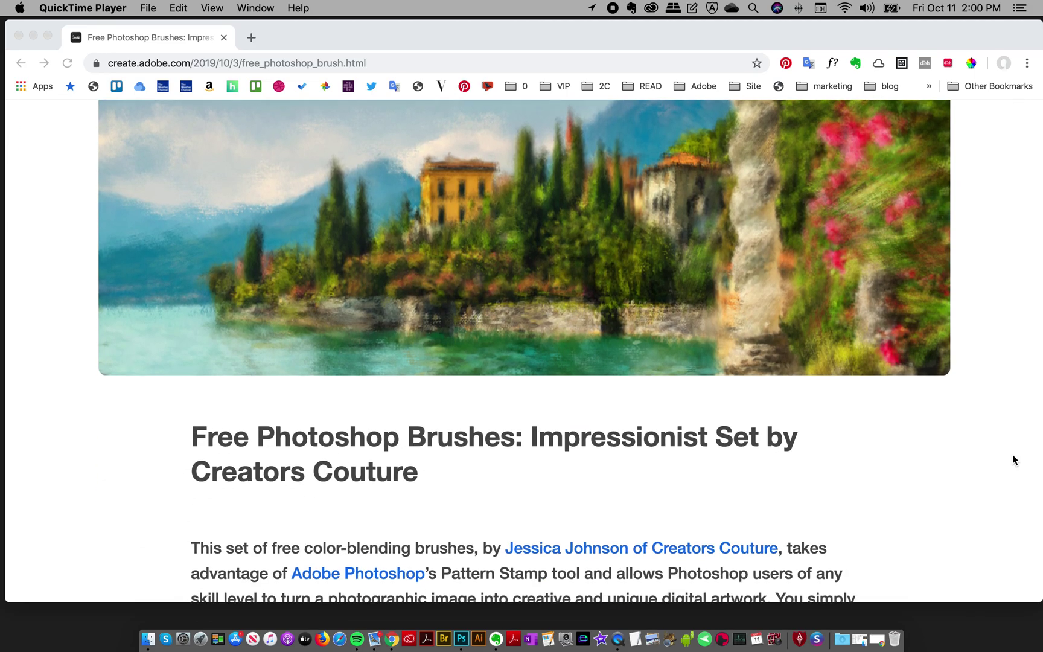
pyautogui.scroll(-2, 1013, 460)
pyautogui.scroll(-3, 1013, 460)
pyautogui.scroll(-2, 1012, 460)
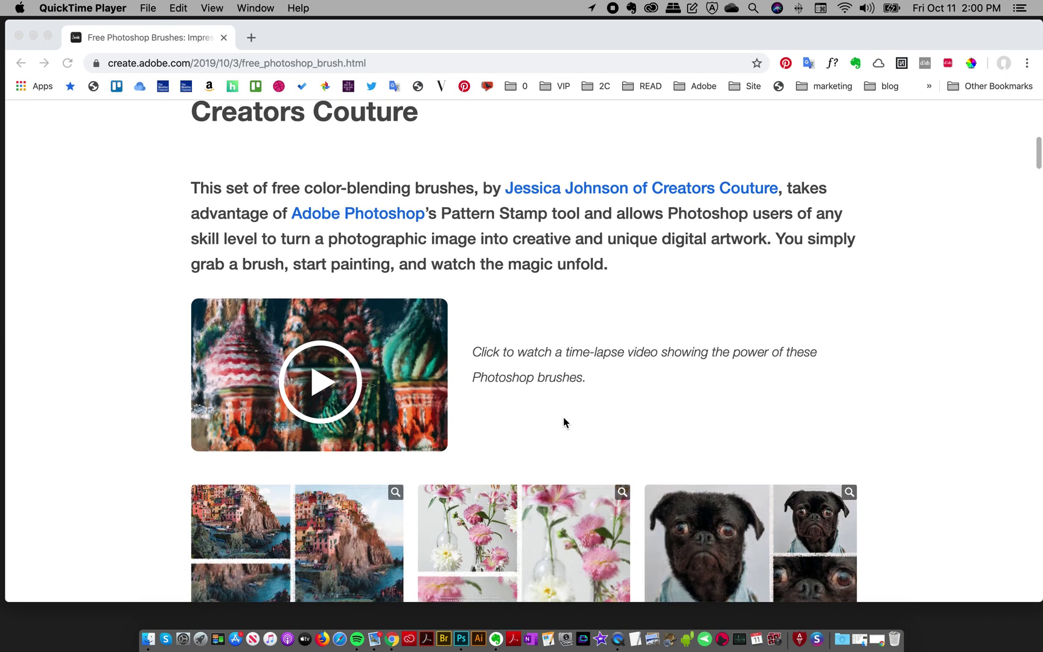
# Play the time-lapse painting video embedded in the article.
pyautogui.click(331, 407)
pyautogui.moveTo(380, 413)
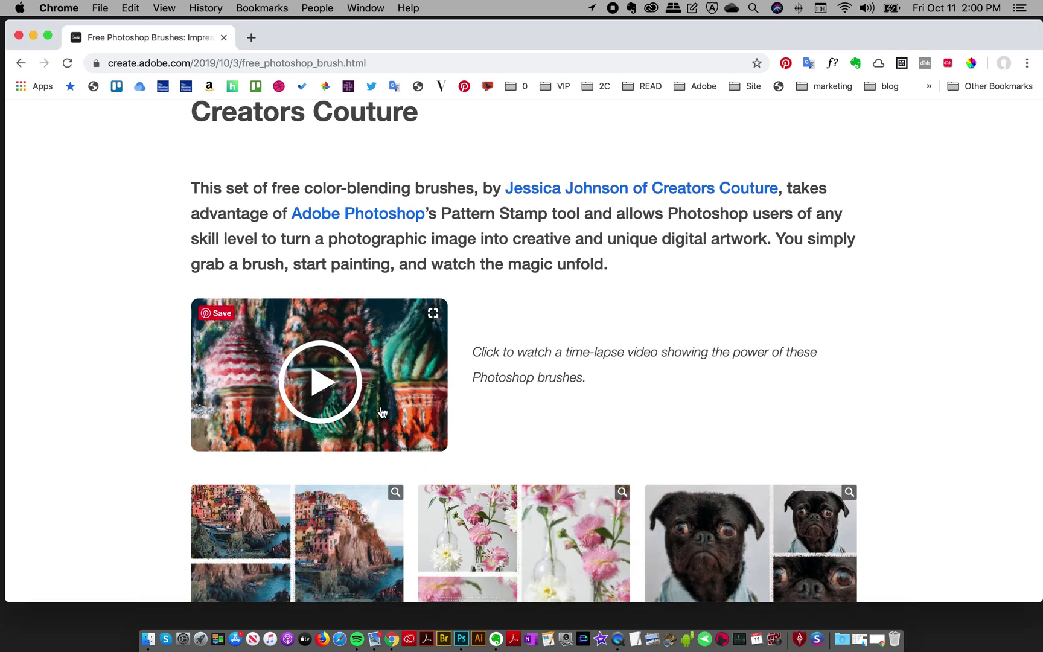
pyautogui.click(323, 382)
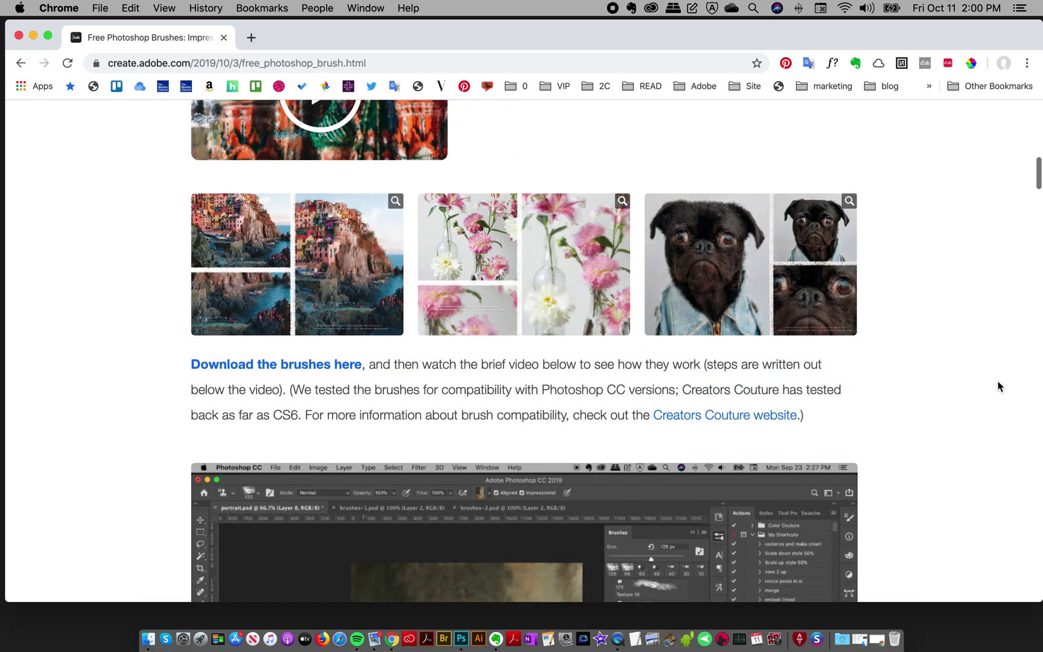
pyautogui.scroll(-3, 891, 323)
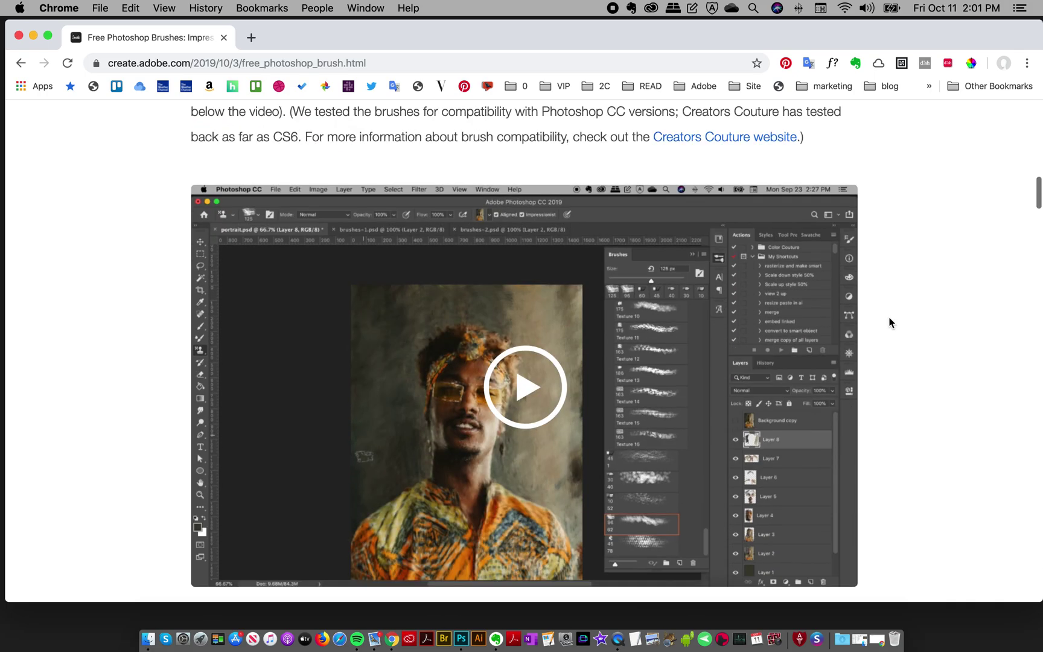
pyautogui.scroll(-2, 891, 322)
pyautogui.scroll(-2, 891, 323)
pyautogui.scroll(-5, 891, 323)
pyautogui.scroll(-3, 891, 323)
pyautogui.scroll(-3, 890, 322)
pyautogui.scroll(-1, 891, 322)
pyautogui.scroll(-2, 890, 322)
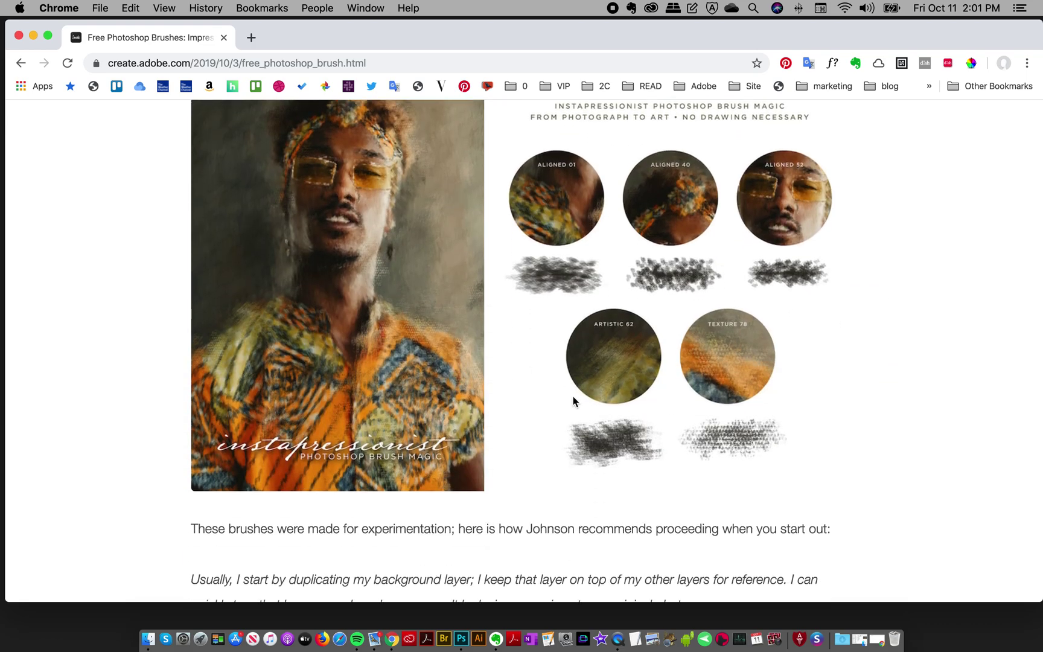
pyautogui.scroll(2, 891, 394)
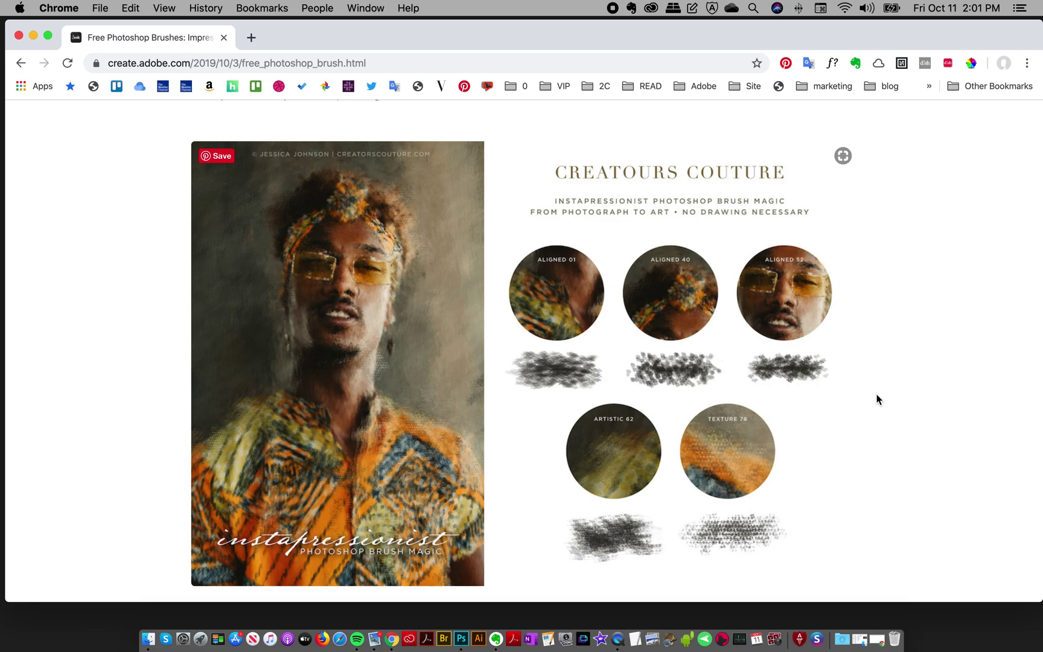
pyautogui.scroll(-3, 874, 399)
pyautogui.scroll(-3, 881, 398)
pyautogui.scroll(-3, 883, 398)
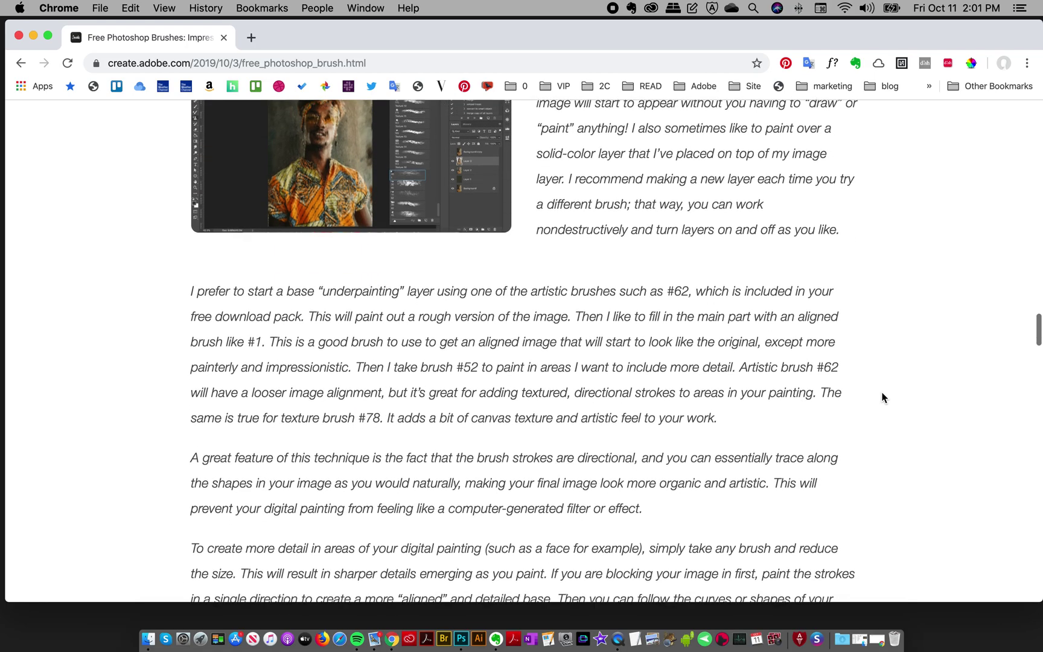
pyautogui.scroll(-1, 883, 398)
pyautogui.scroll(-3, 883, 398)
pyautogui.scroll(3, 883, 398)
pyautogui.scroll(-5, 882, 397)
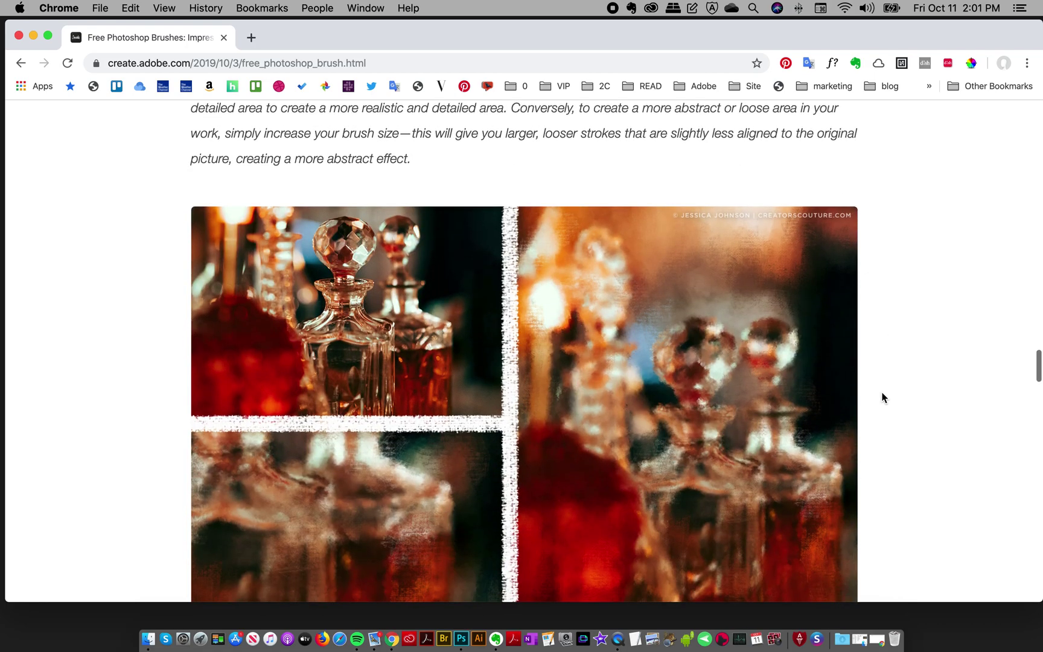
pyautogui.scroll(-3, 883, 398)
pyautogui.scroll(-1, 883, 398)
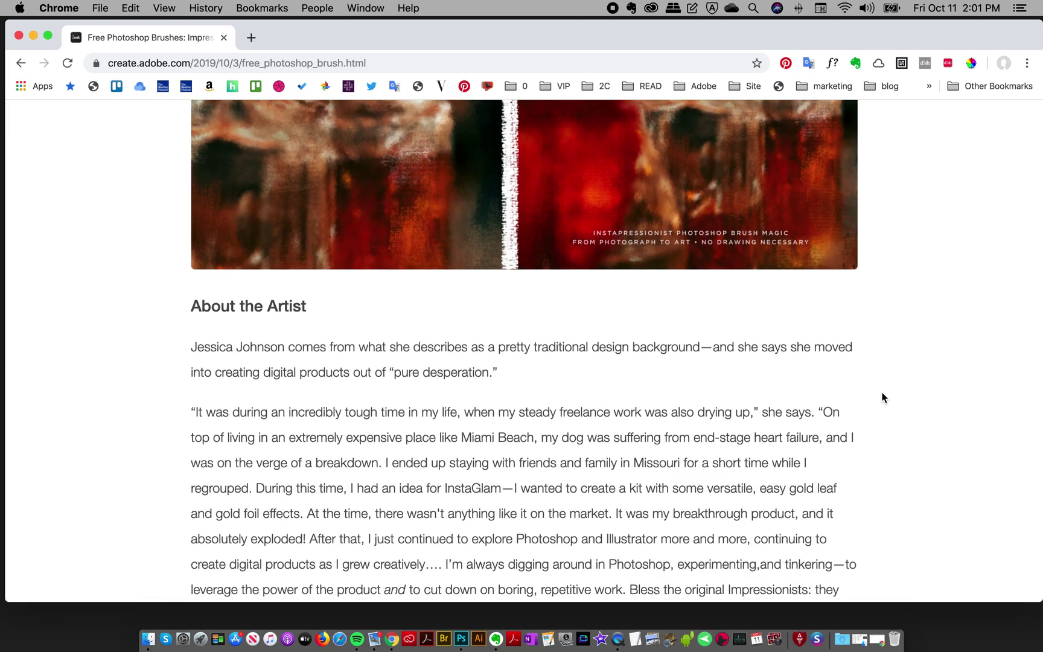
pyautogui.scroll(-4, 882, 399)
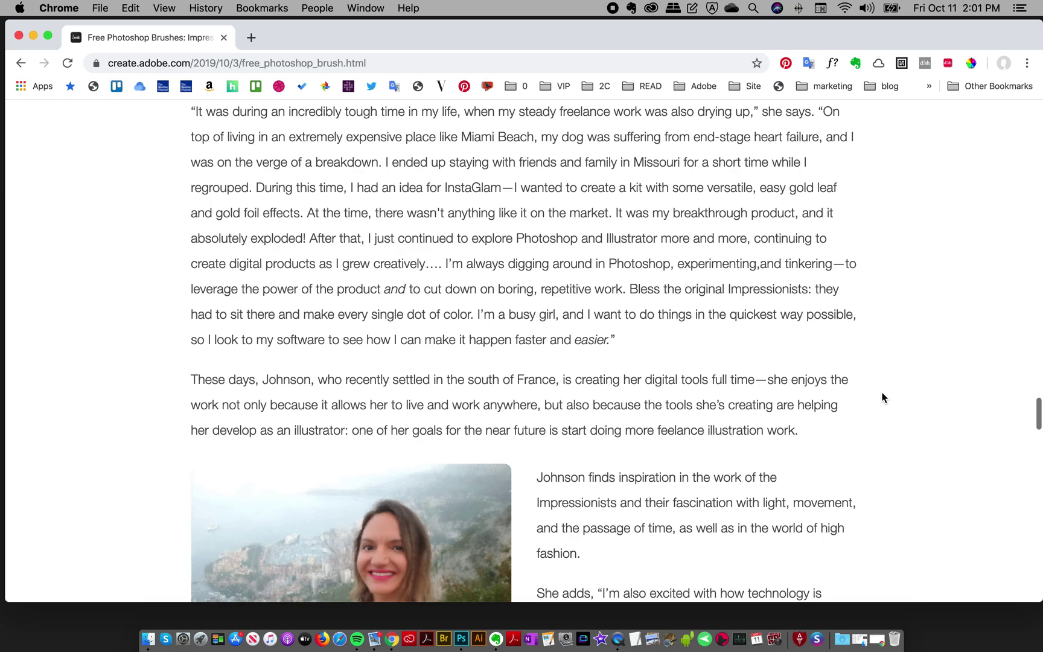
pyautogui.scroll(-3, 883, 398)
pyautogui.scroll(5, 882, 398)
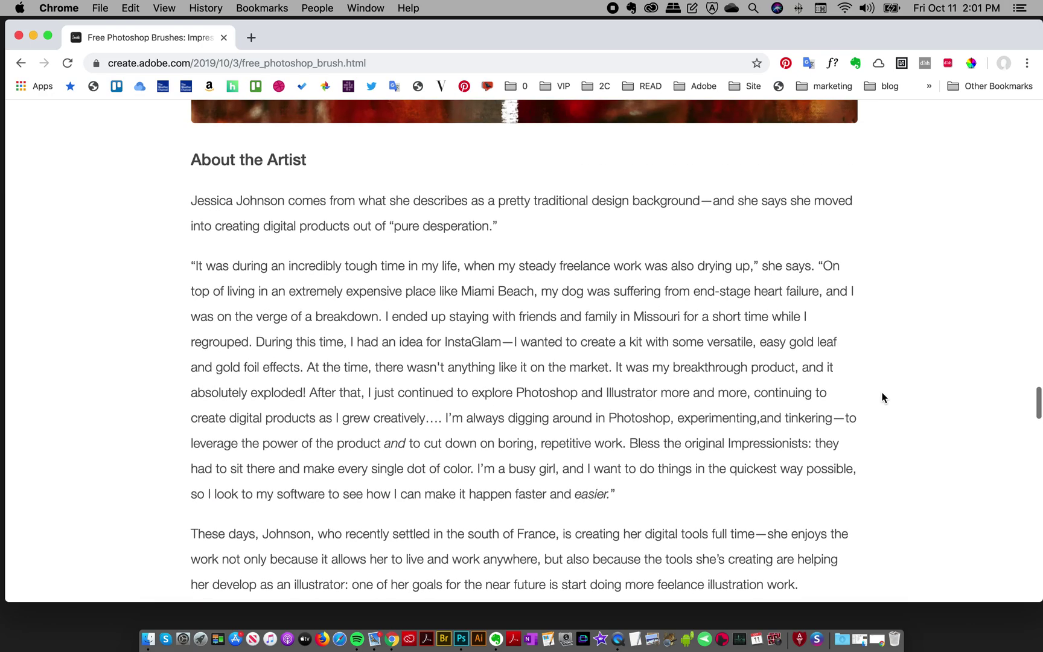
pyautogui.scroll(-6, 882, 397)
pyautogui.scroll(-2, 883, 397)
pyautogui.scroll(-3, 883, 397)
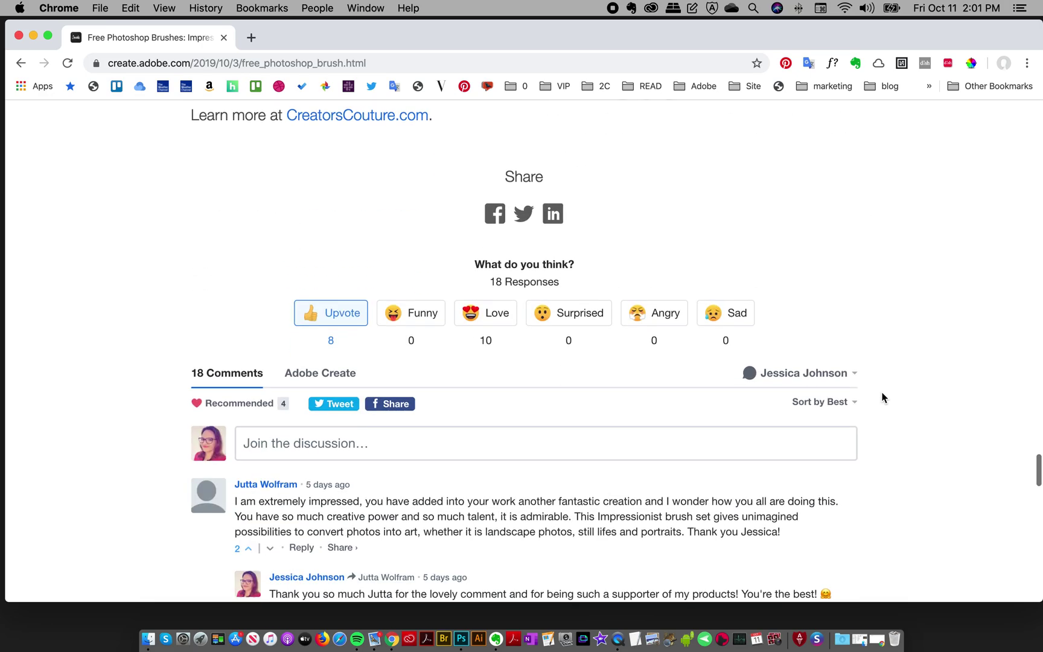
pyautogui.scroll(-1, 883, 398)
pyautogui.scroll(-1, 882, 398)
pyautogui.scroll(-2, 884, 397)
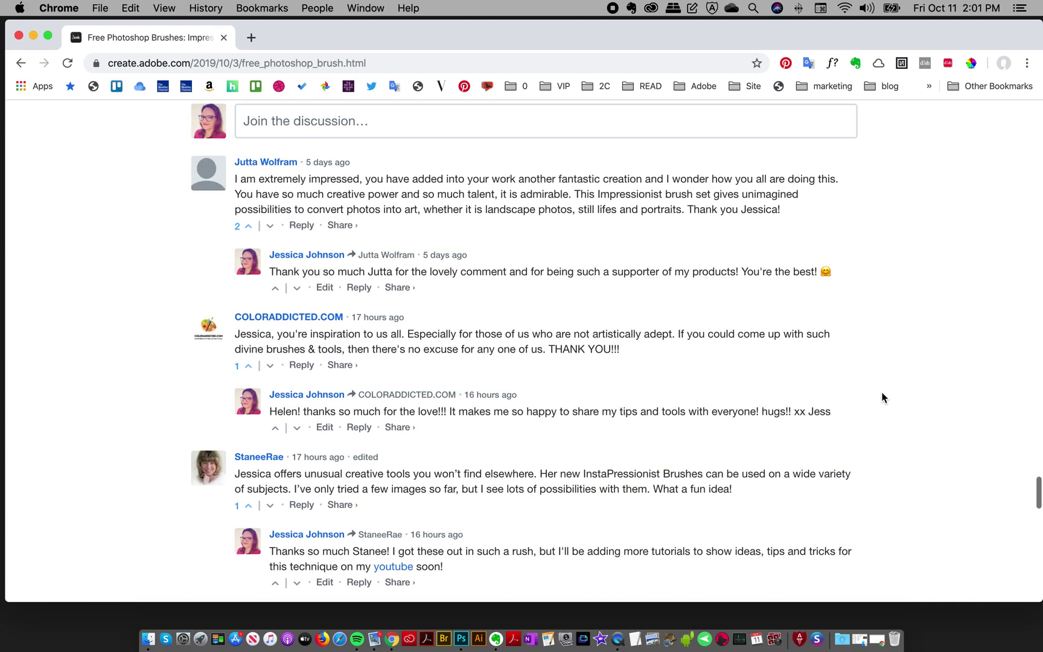
pyautogui.scroll(-3, 883, 397)
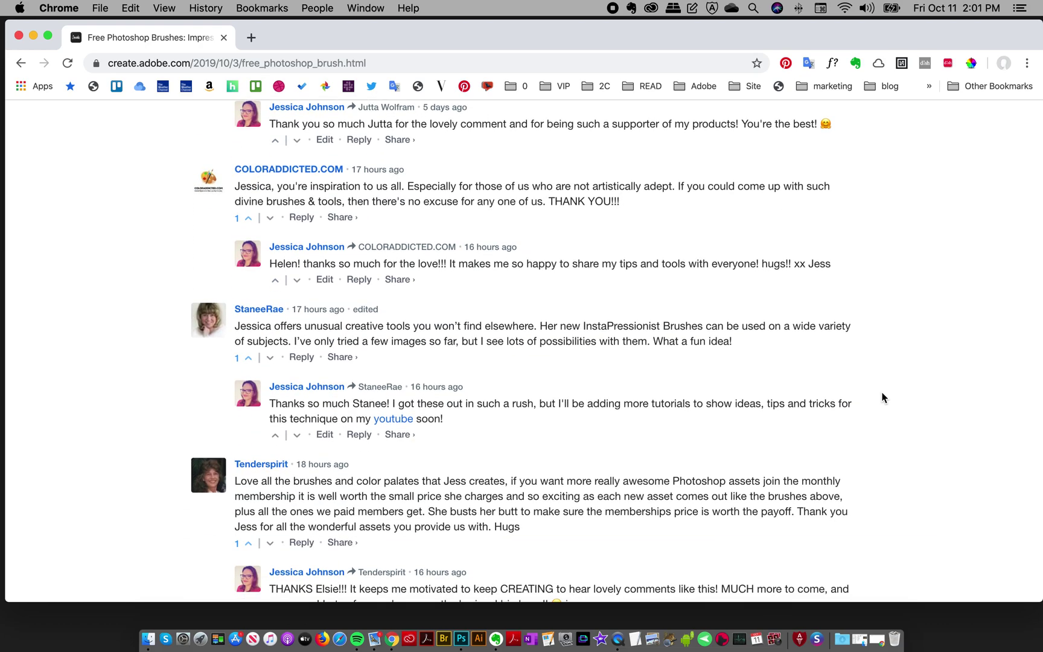
pyautogui.scroll(-2, 883, 398)
pyautogui.scroll(-2, 883, 397)
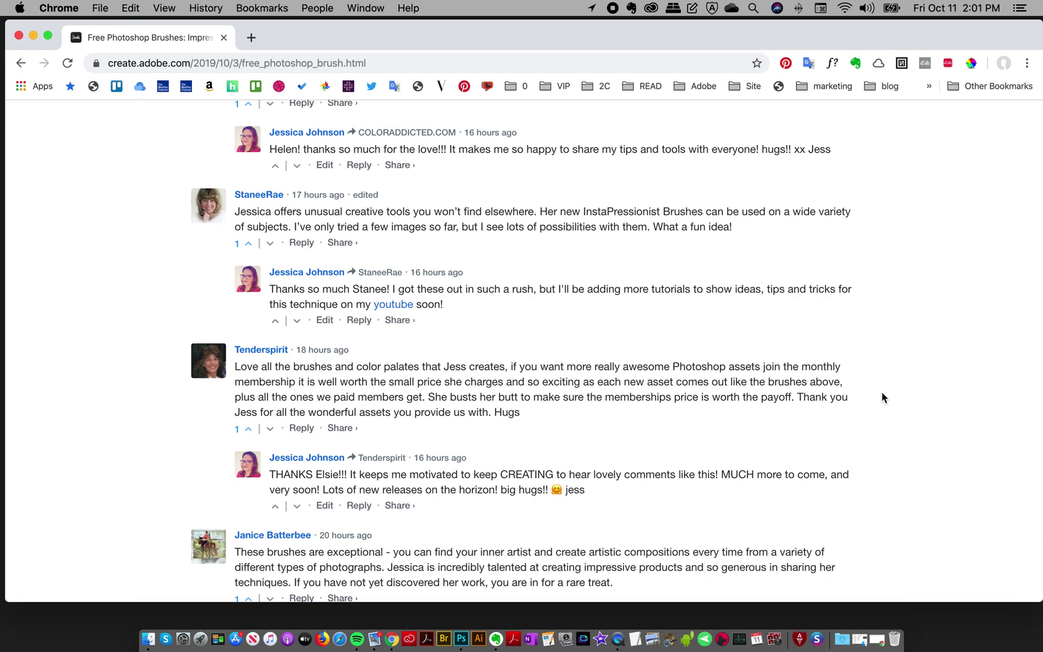
pyautogui.scroll(4, 882, 398)
pyautogui.scroll(2, 882, 398)
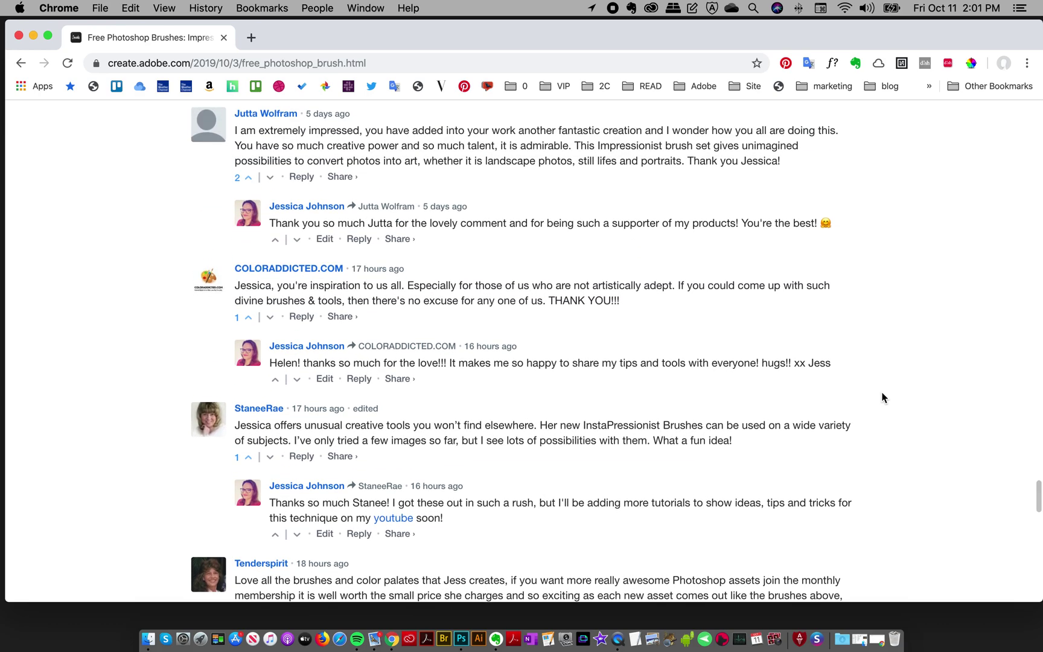
pyautogui.scroll(3, 883, 398)
pyautogui.scroll(1, 883, 398)
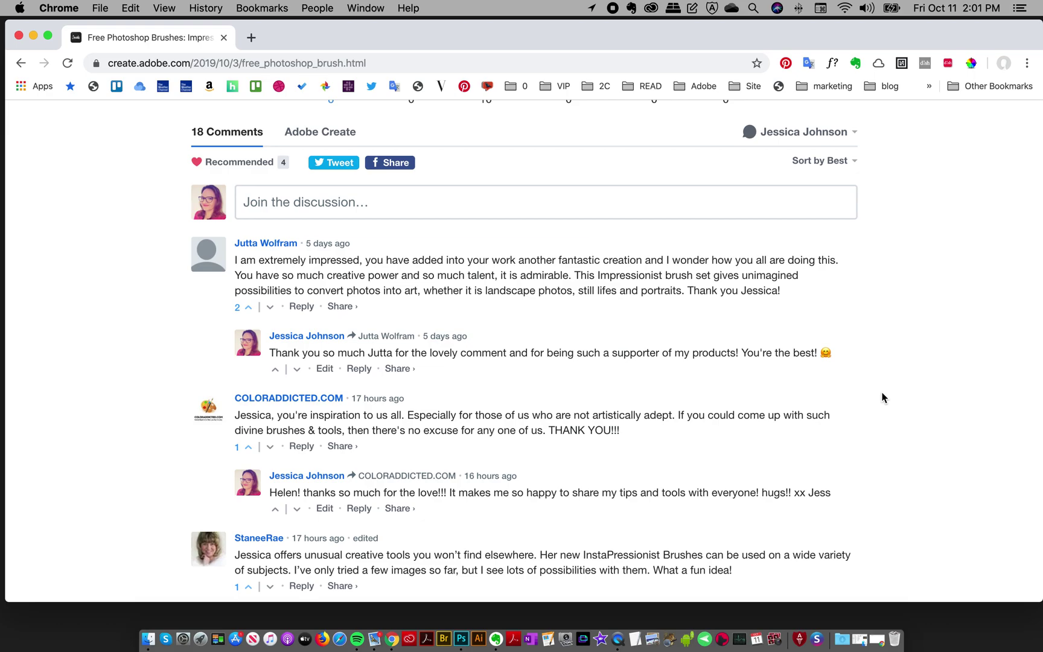
pyautogui.scroll(-5, 883, 397)
pyautogui.scroll(-5, 882, 397)
pyautogui.scroll(-2, 883, 397)
pyautogui.scroll(-2, 883, 397)
pyautogui.scroll(-3, 882, 398)
pyautogui.scroll(-4, 883, 398)
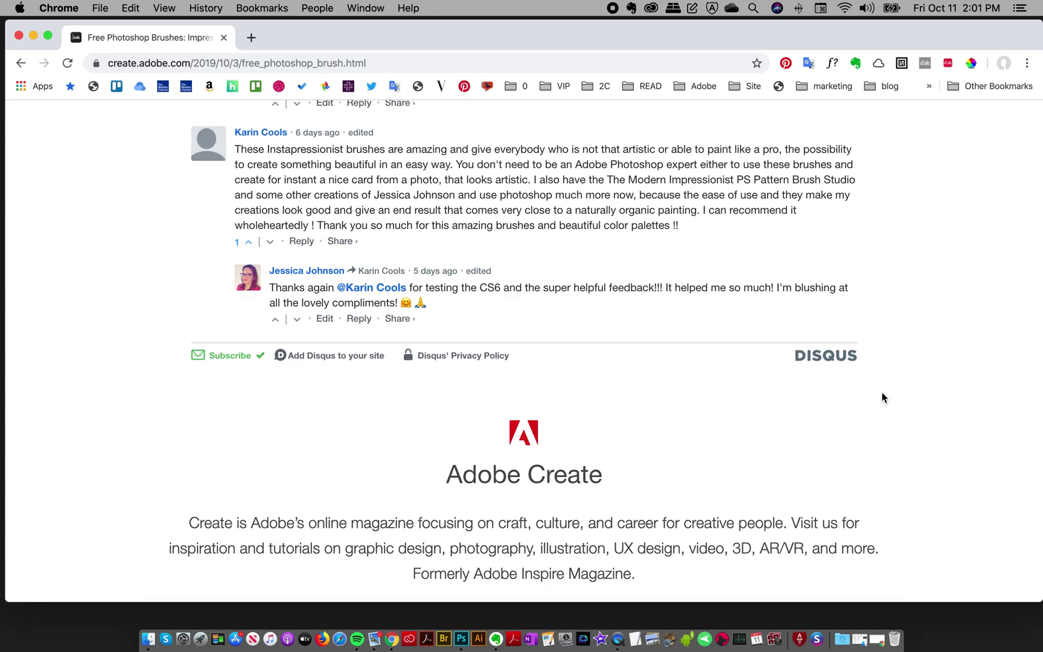
pyautogui.scroll(10, 882, 398)
pyautogui.scroll(15, 882, 398)
pyautogui.scroll(15, 882, 398)
pyautogui.scroll(15, 884, 399)
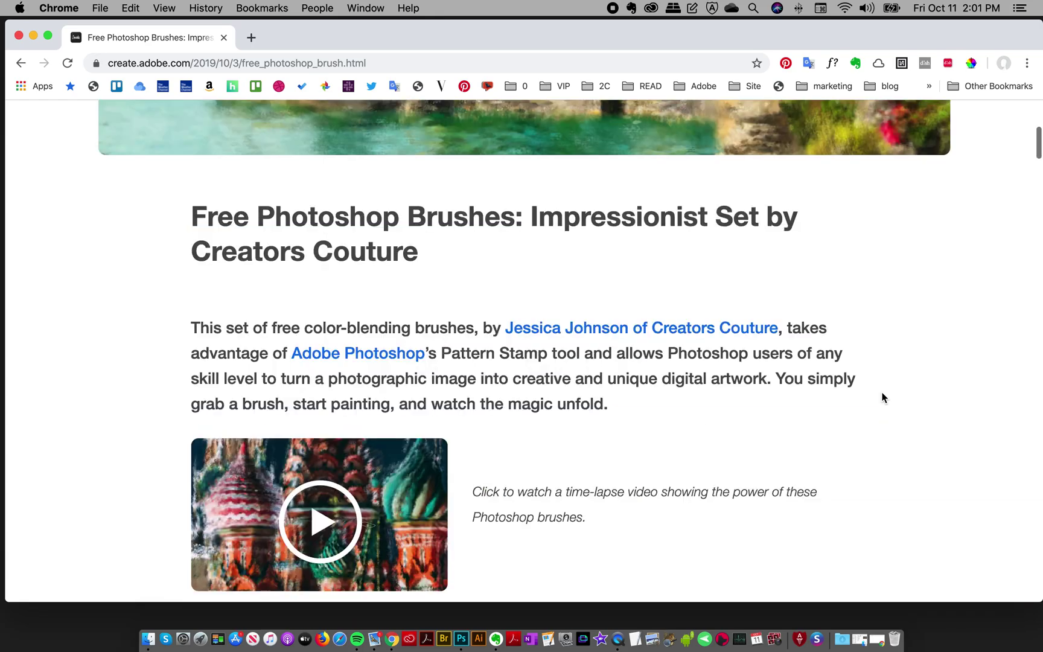
pyautogui.scroll(5, 884, 398)
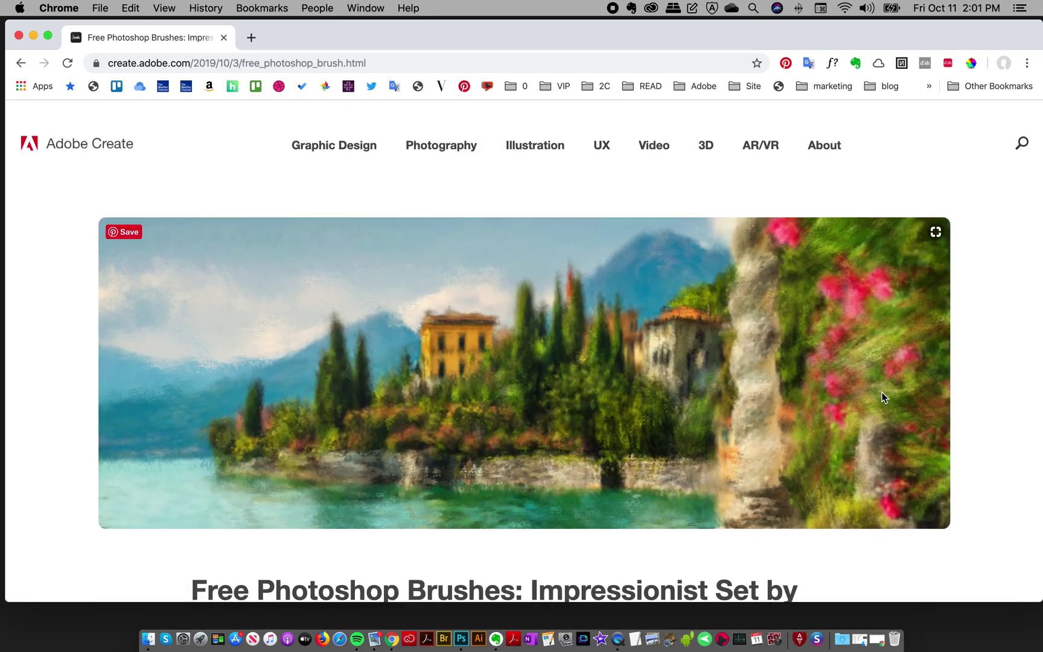